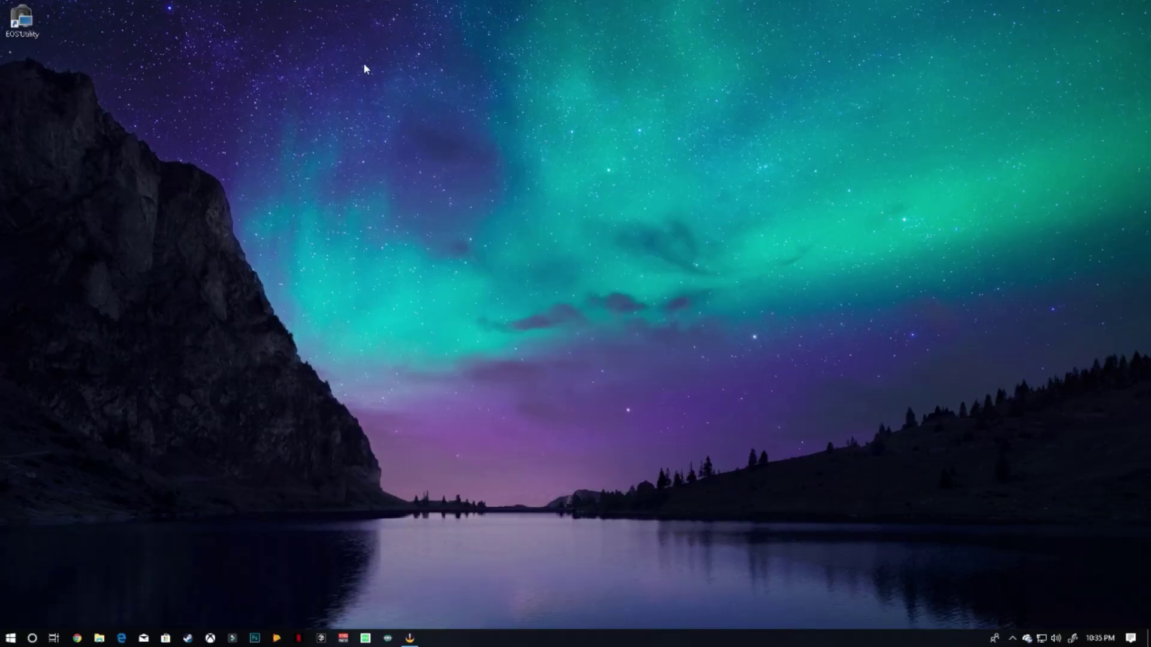
# Launch EOS Utility and open Remote Shooting for the EOS Rebel T6
pyautogui.doubleClick(23, 24)
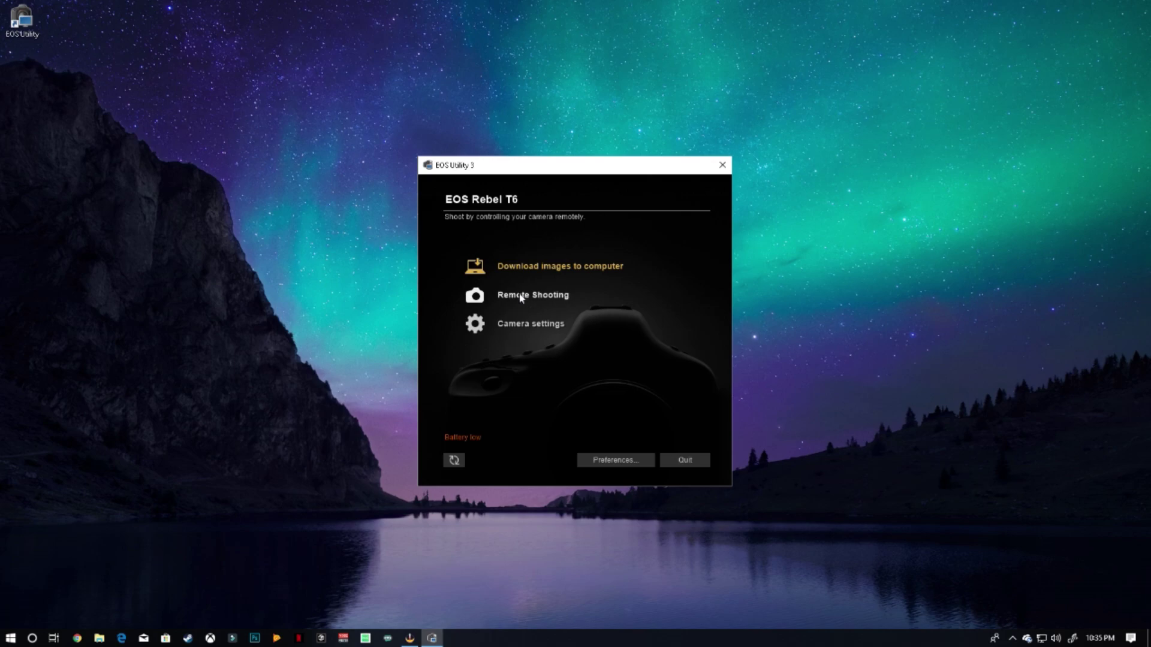
pyautogui.click(520, 298)
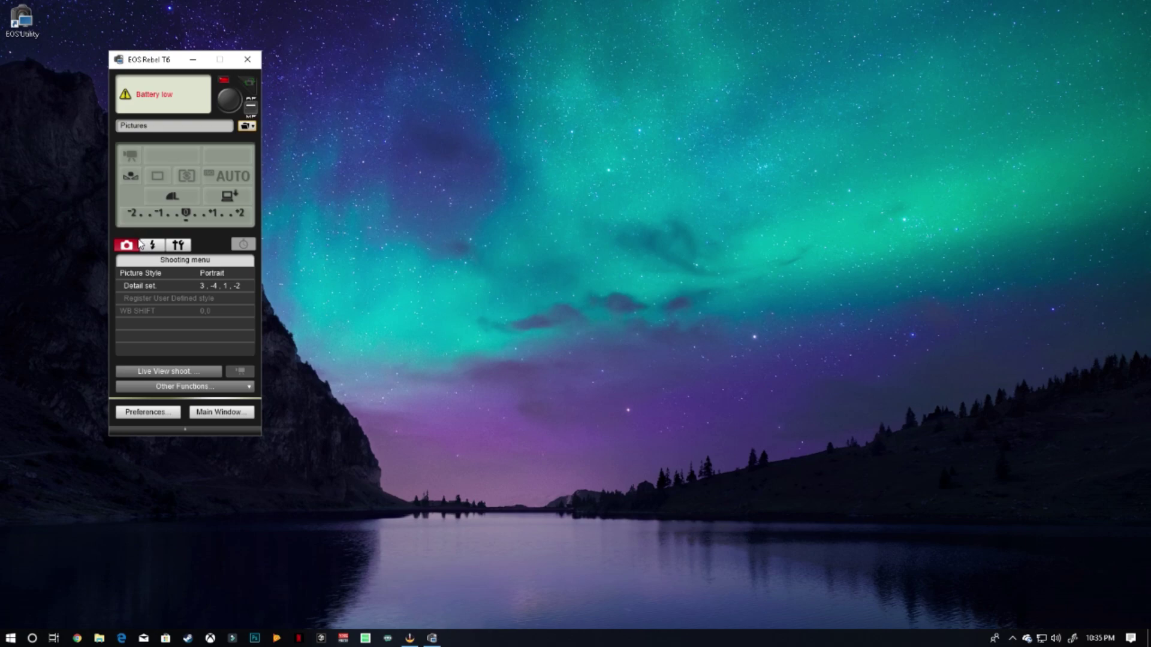
# Start Remote Live View in Face live focus mode with the AF frame overlay turned off
pyautogui.click(137, 372)
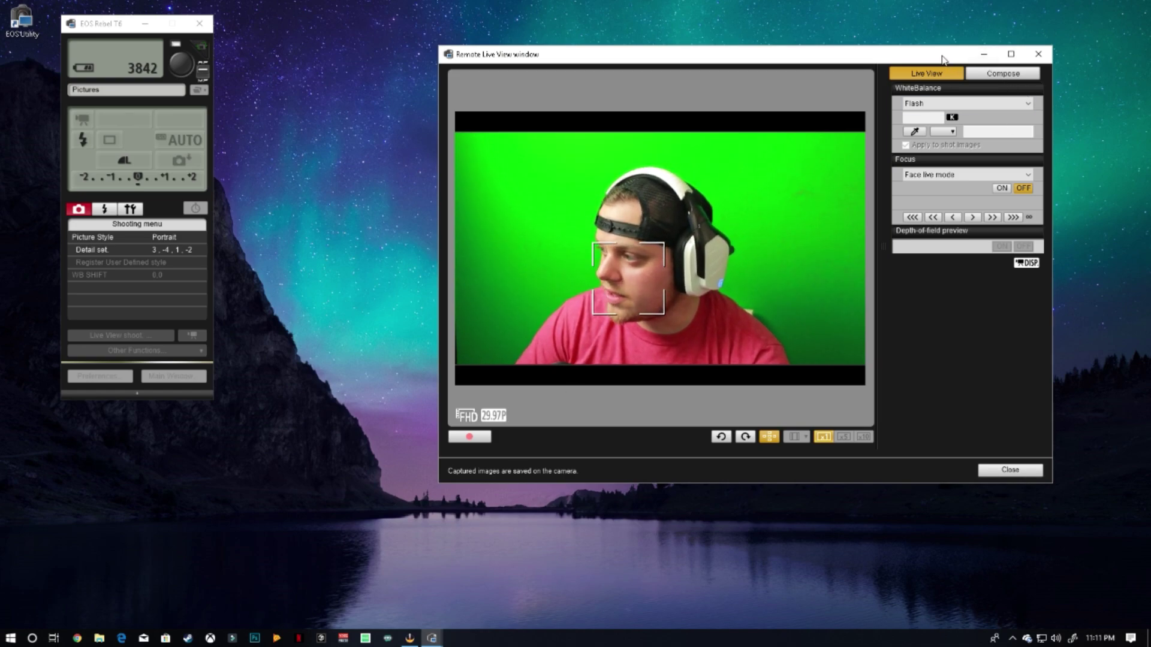
pyautogui.moveTo(864, 48); pyautogui.dragTo(891, 63)
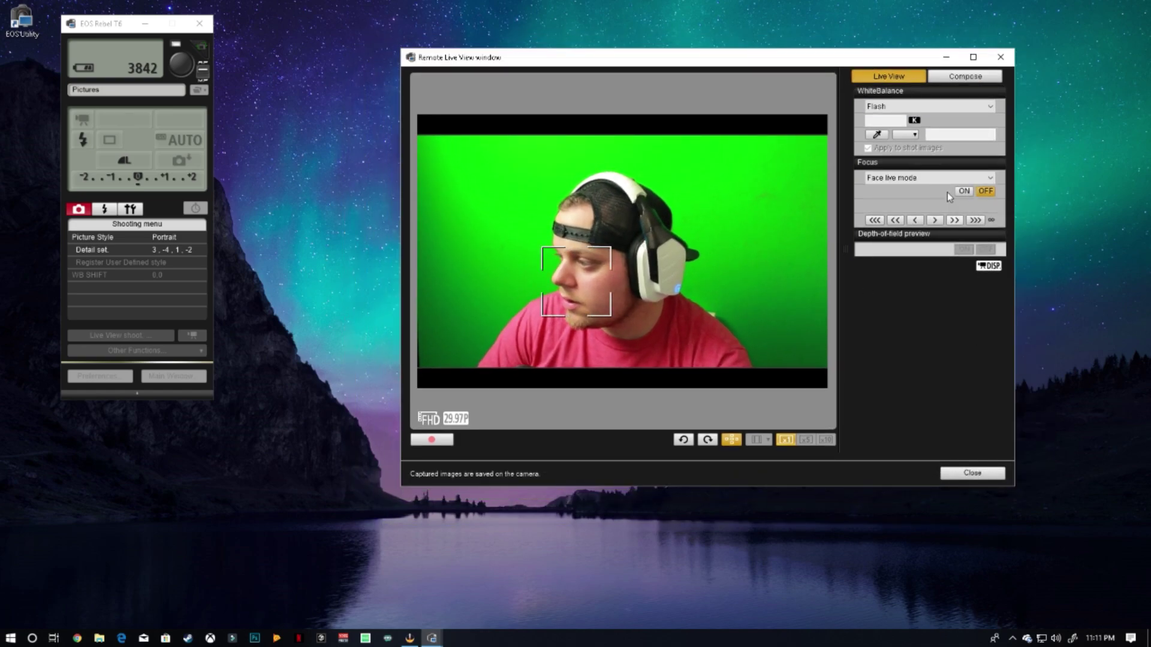
pyautogui.click(923, 177)
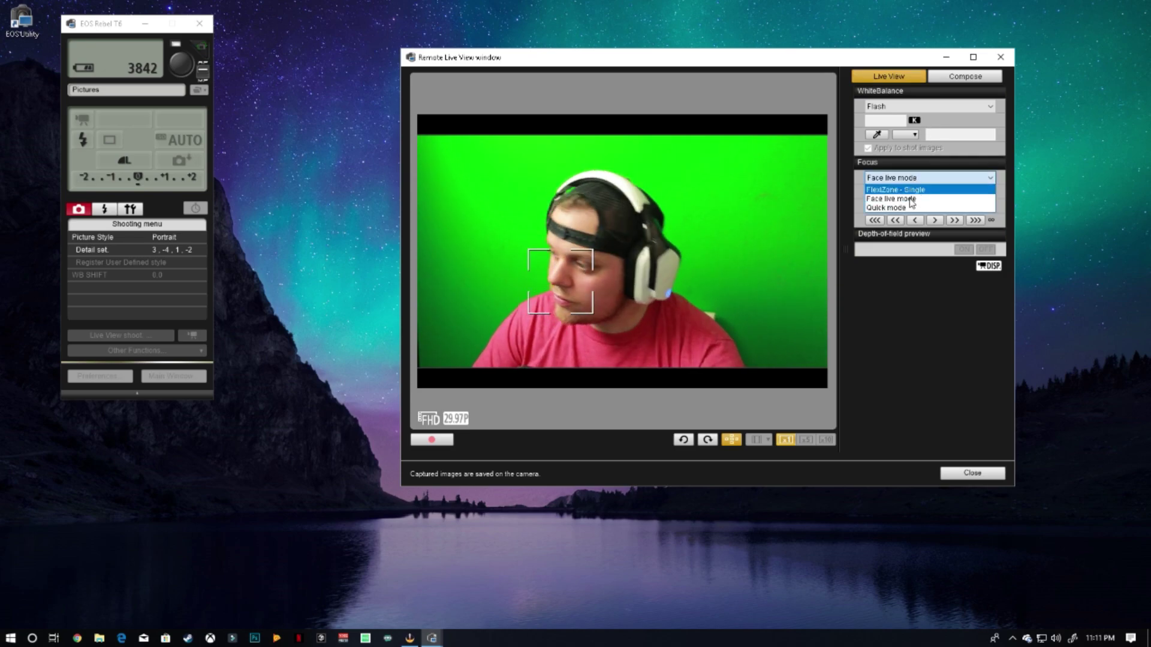
pyautogui.click(914, 198)
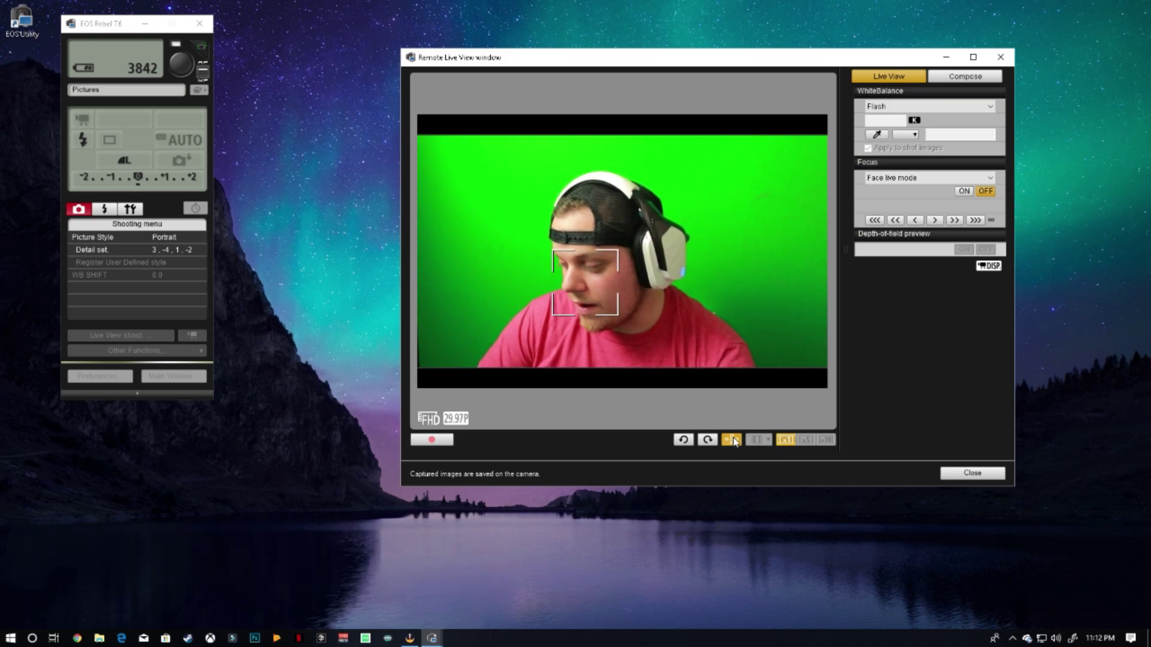
pyautogui.click(731, 440)
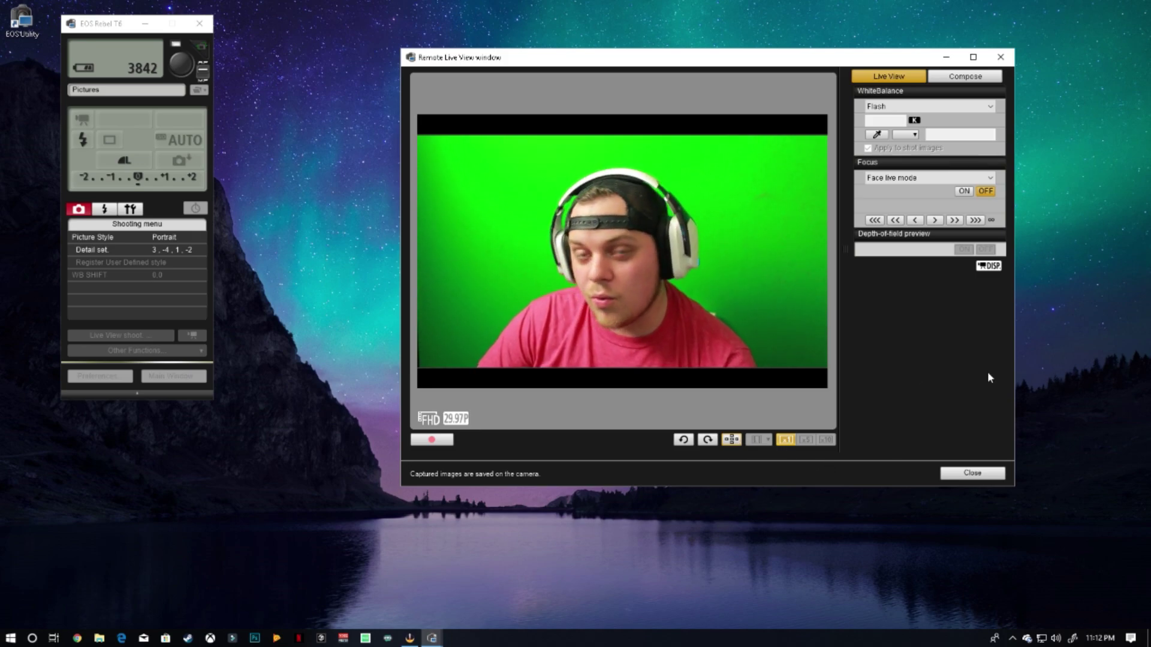
pyautogui.moveTo(851, 57); pyautogui.dragTo(794, 84)
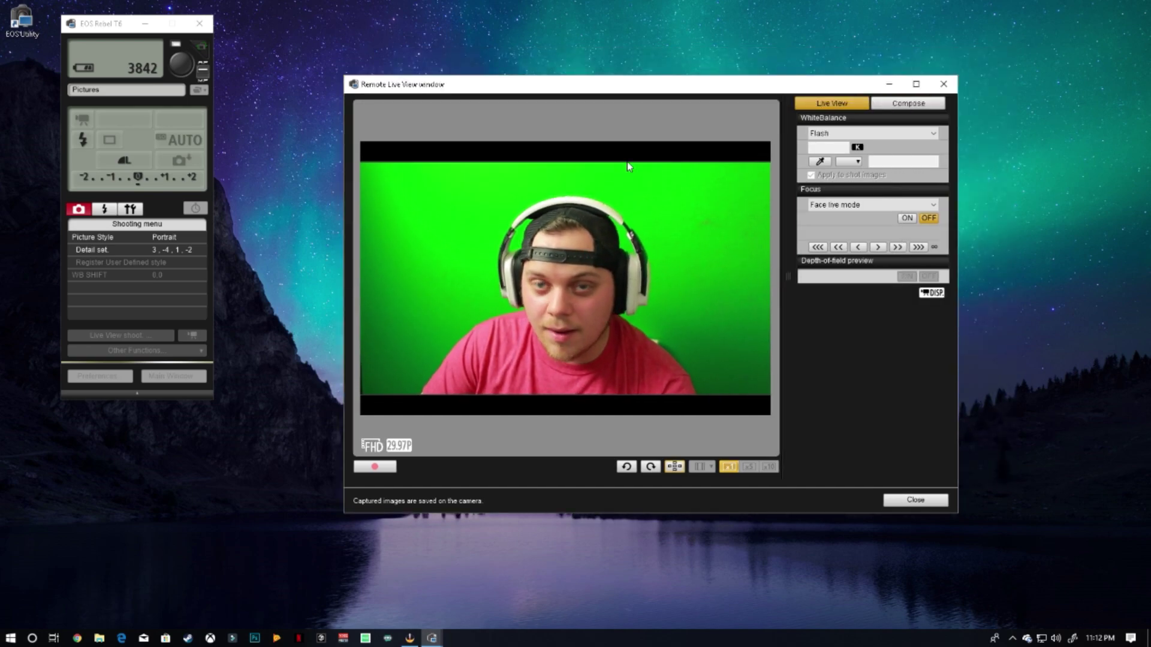
# Minimize the EOS Rebel T6 control panel, move Remote Live View right, and switch to OBS Studio
pyautogui.moveTo(432, 639)
pyautogui.click(449, 610)
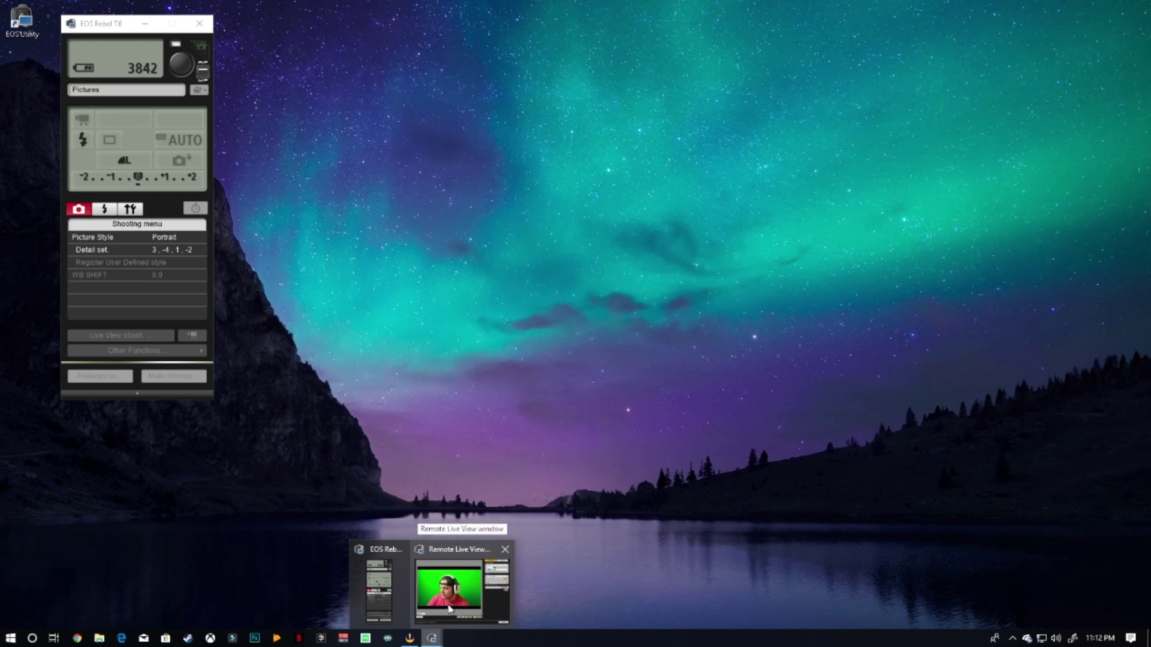
pyautogui.click(449, 609)
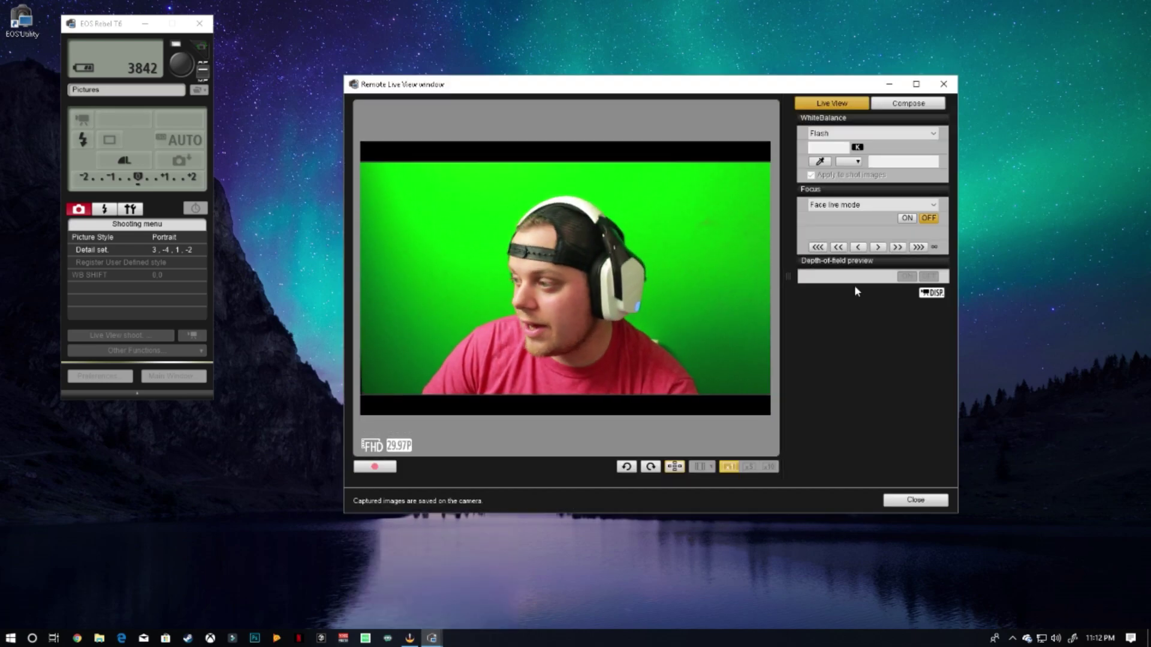
pyautogui.press('Print')
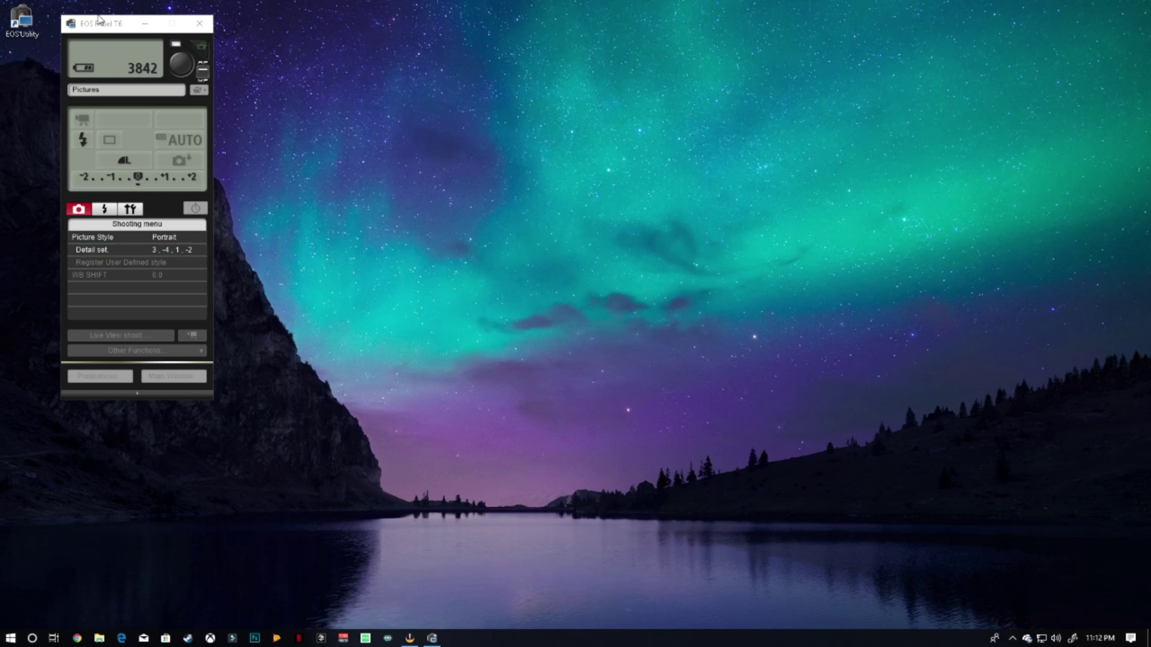
pyautogui.moveTo(99, 19); pyautogui.dragTo(113, 50)
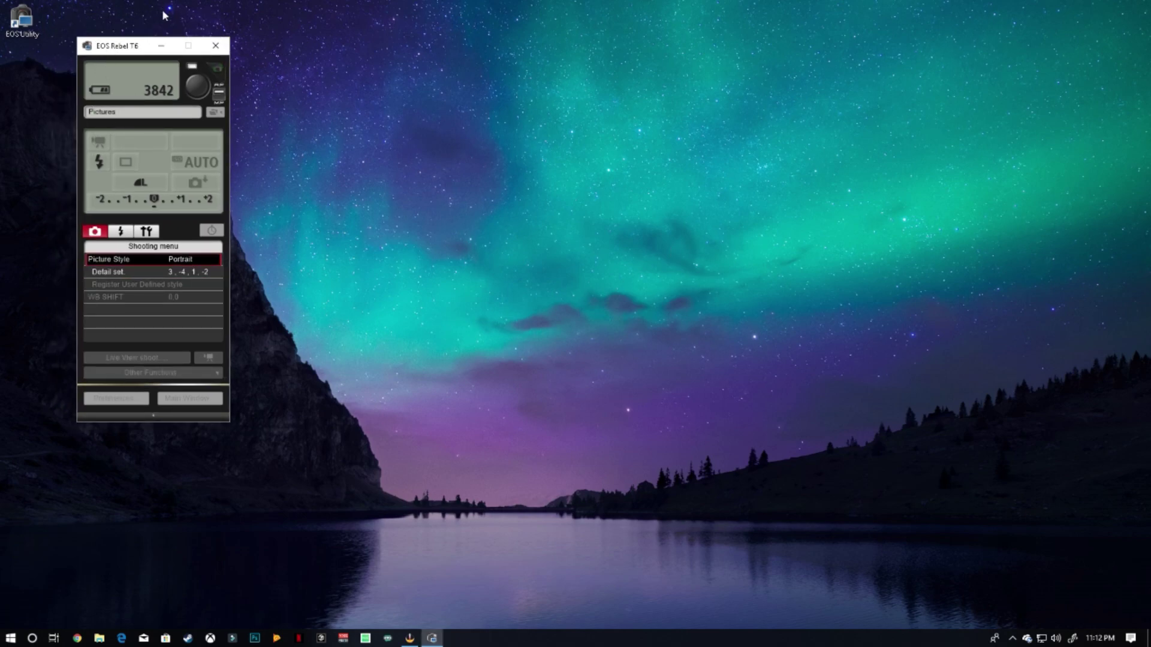
pyautogui.click(159, 45)
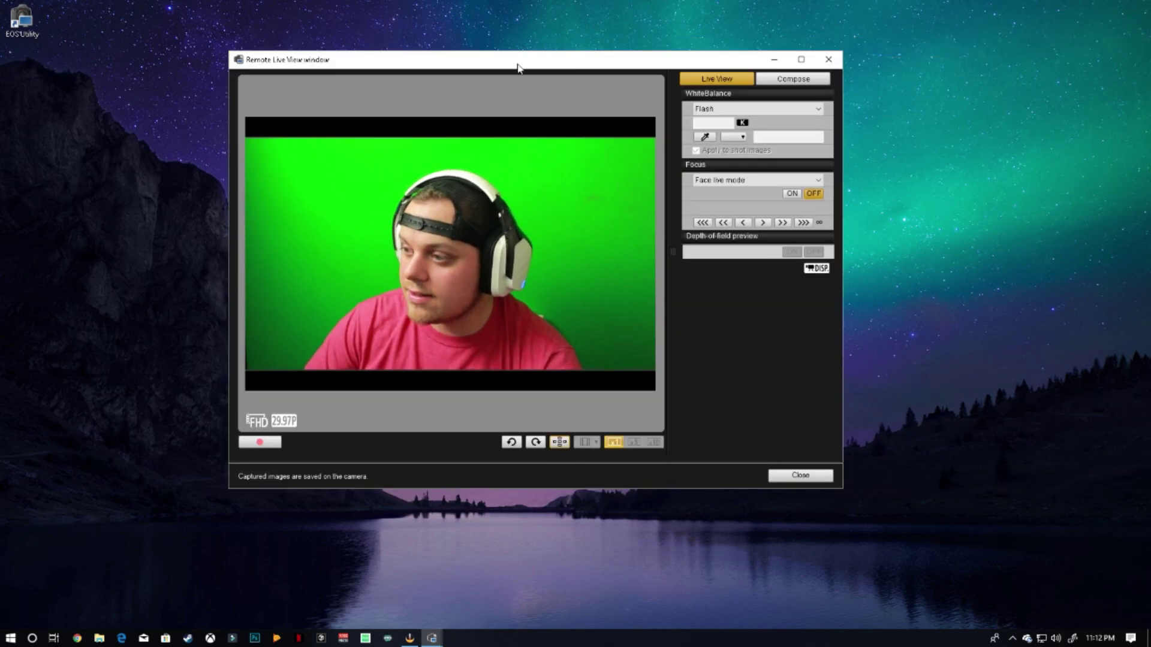
pyautogui.moveTo(518, 66); pyautogui.dragTo(765, 146)
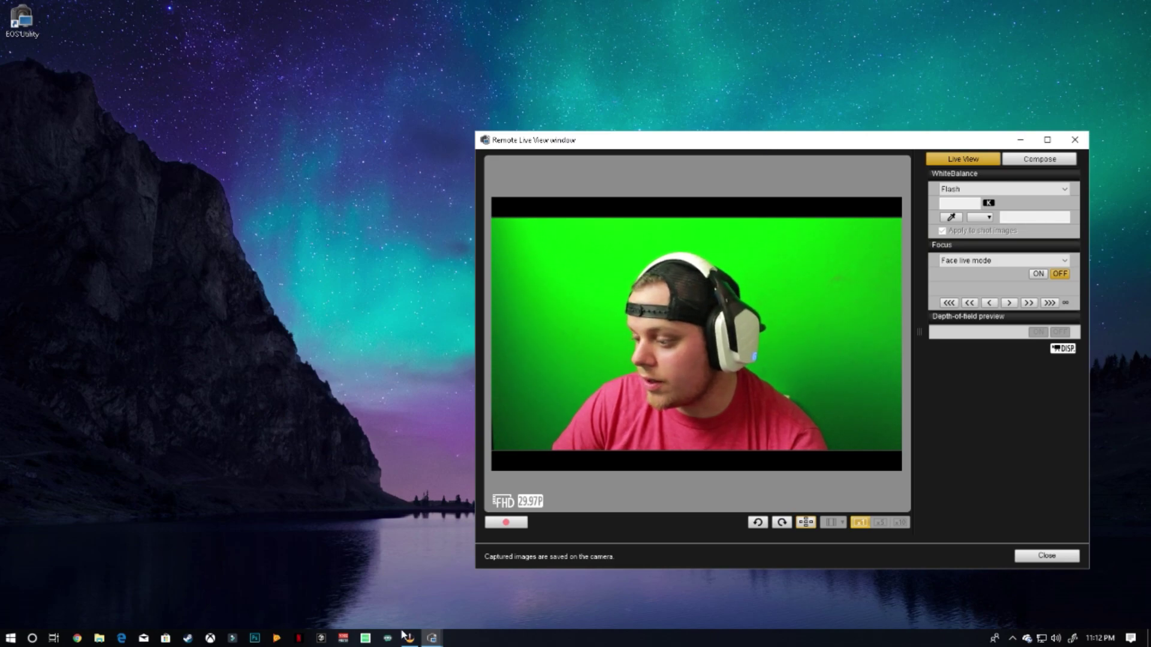
pyautogui.click(409, 637)
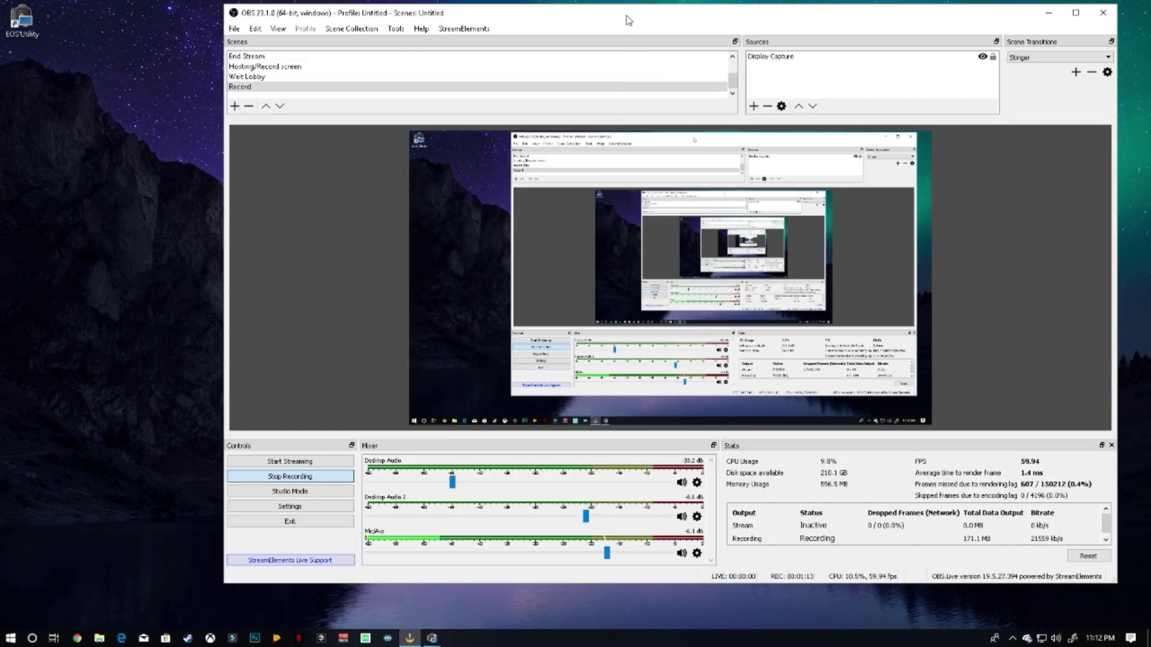
# Add a new Window Capture source to the scene, naming it 'Canon'
pyautogui.moveTo(628, 20); pyautogui.dragTo(601, 43)
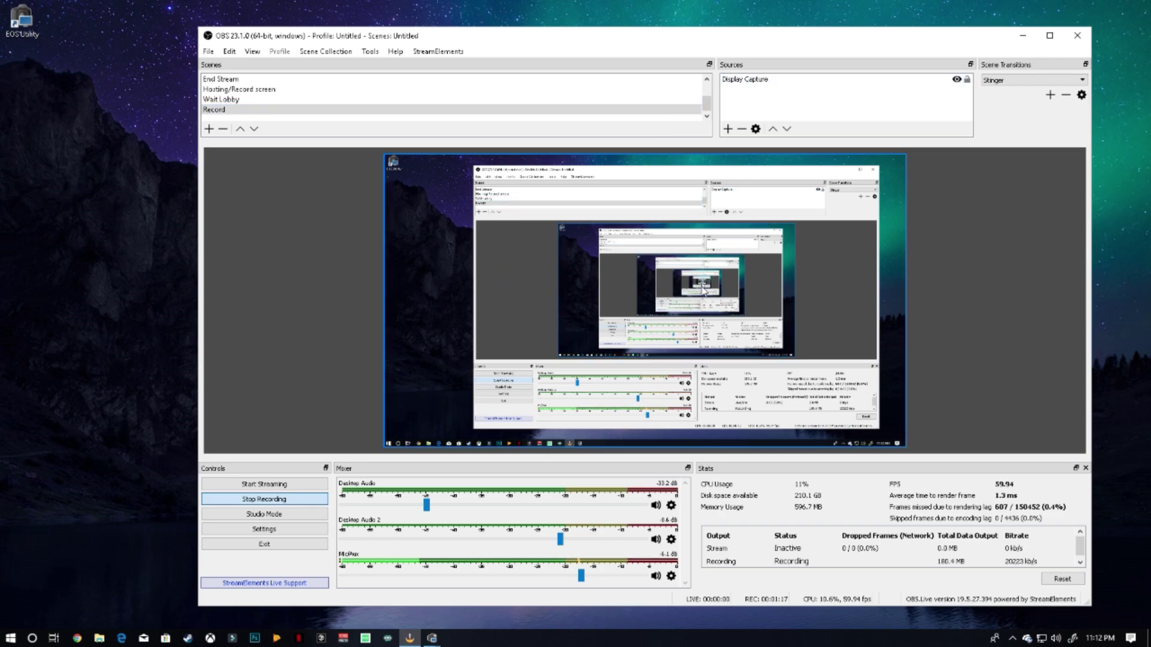
pyautogui.click(728, 129)
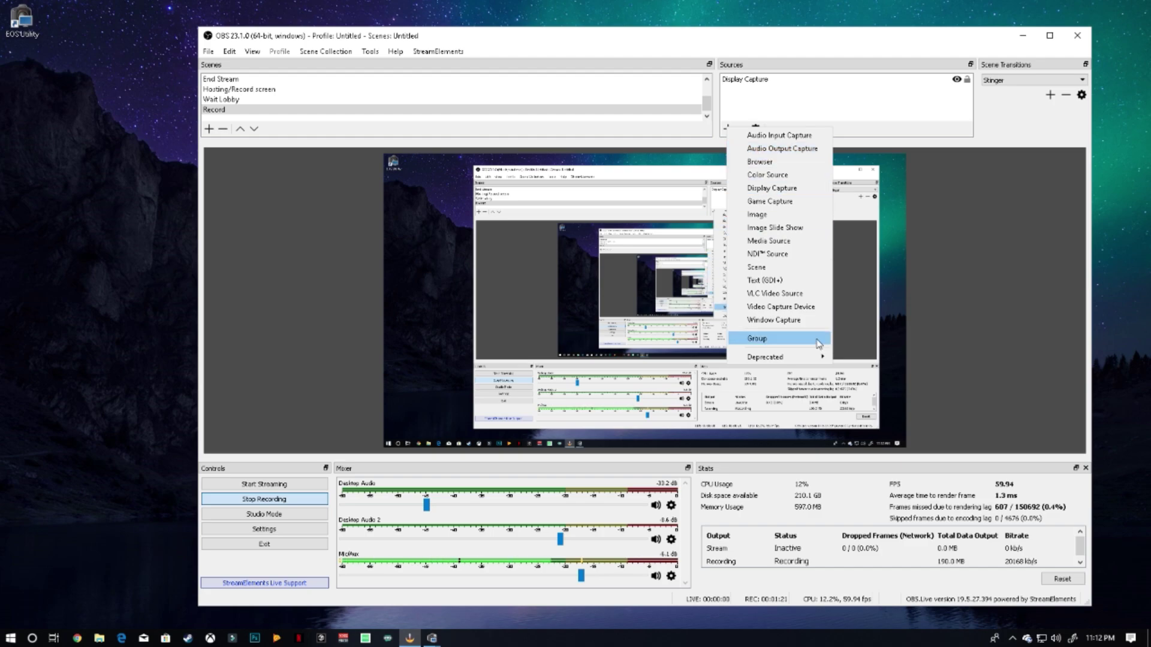
pyautogui.click(801, 321)
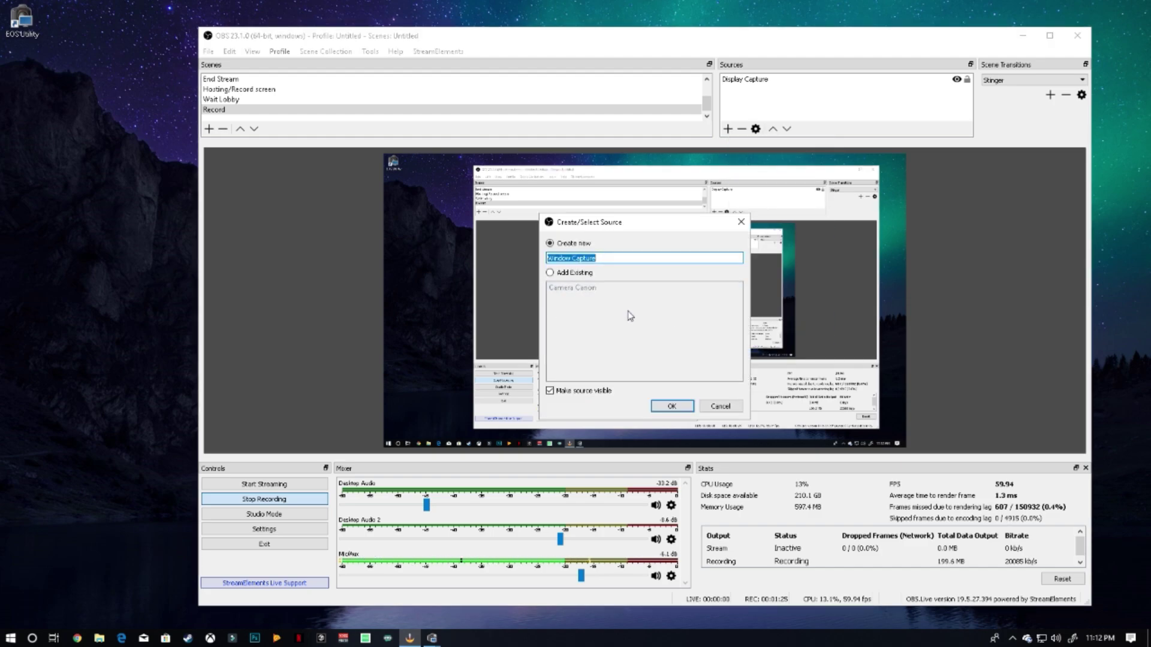
pyautogui.write('cANO')
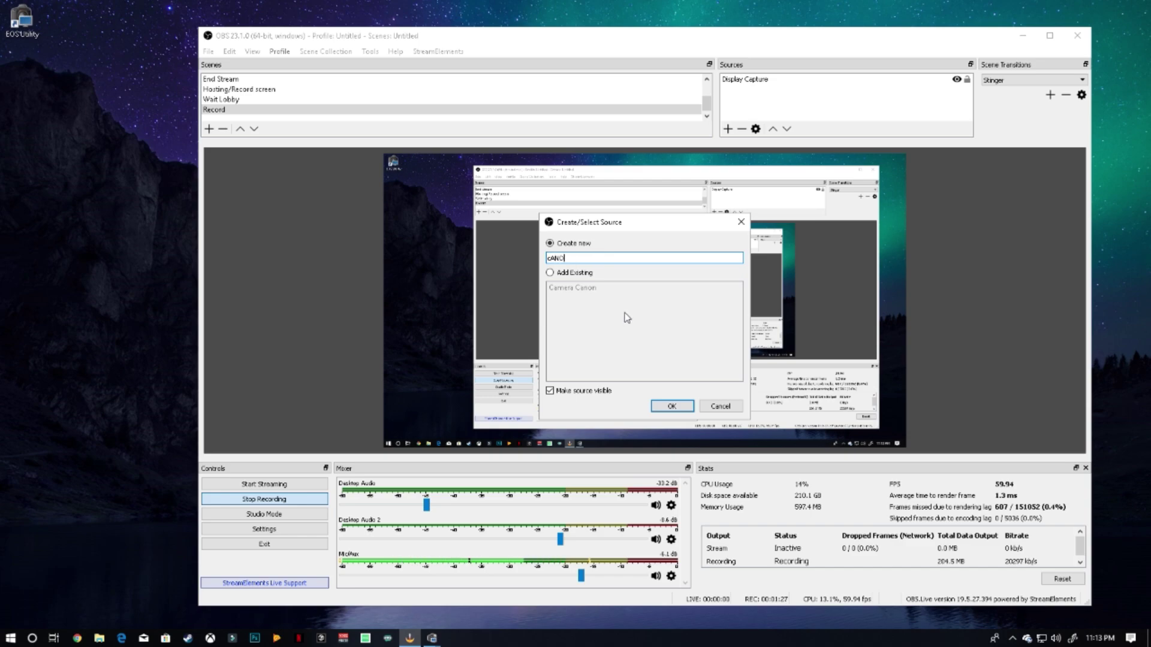
pyautogui.write('N')
pyautogui.press('BackSpace')
pyautogui.press('BackSpace')
pyautogui.press('BackSpace')
pyautogui.press('BackSpace')
pyautogui.write('Can')
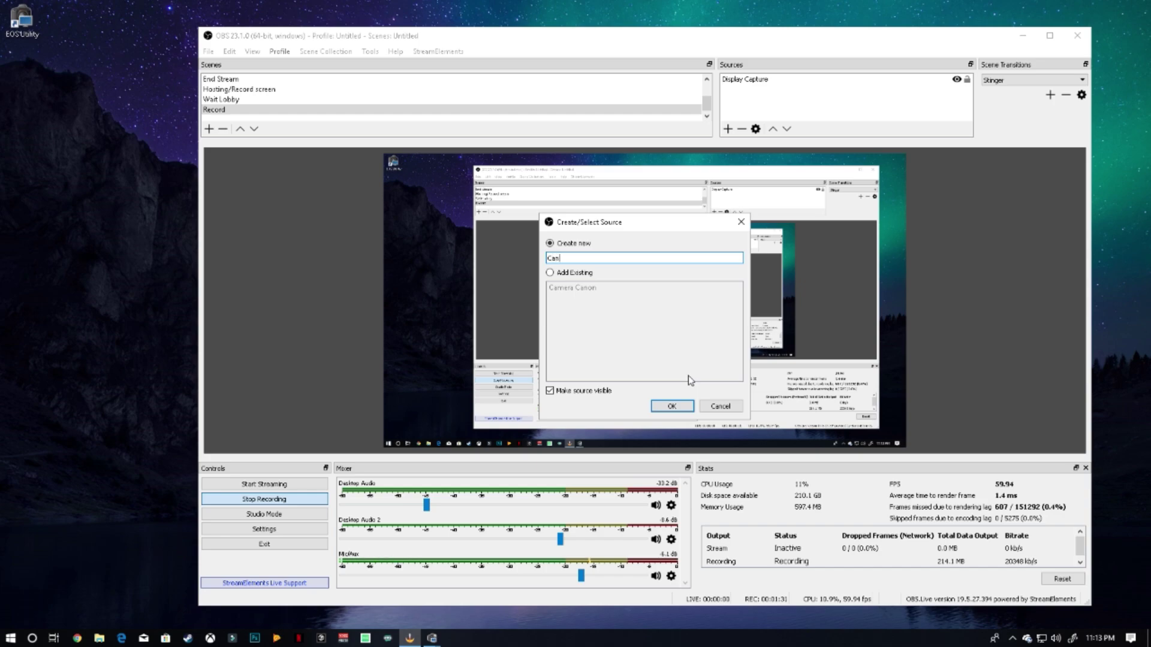
pyautogui.write('on')
# Point the Canon source at the [EOS Utility 3.exe]: Remote Live View window
pyautogui.click(671, 407)
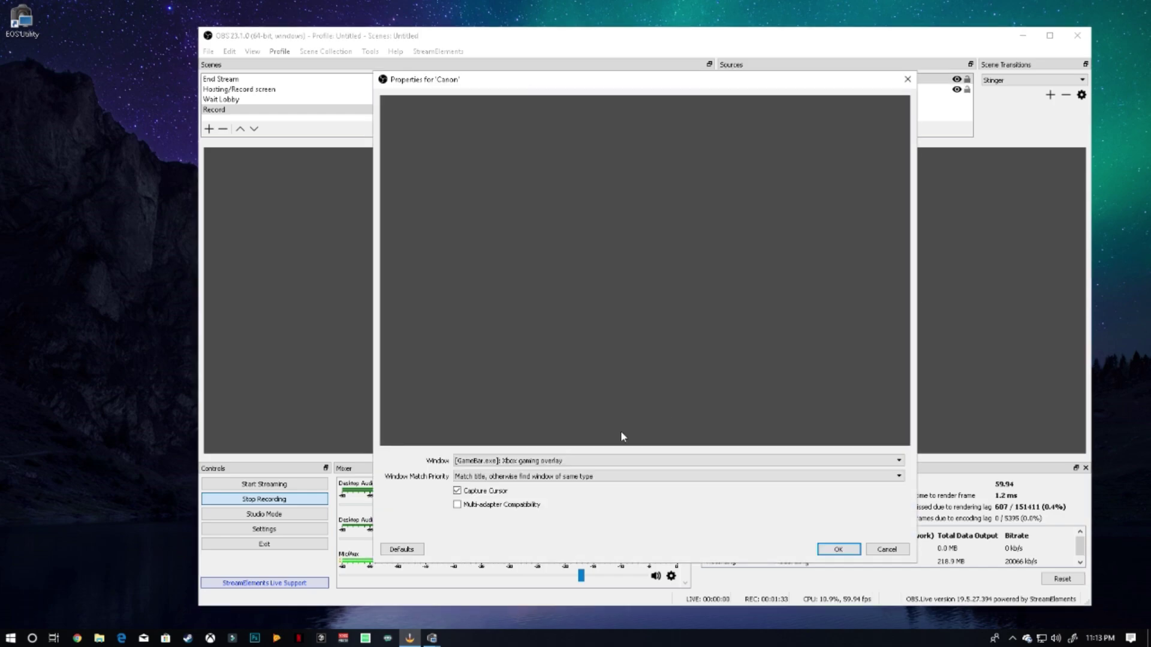
pyautogui.click(553, 463)
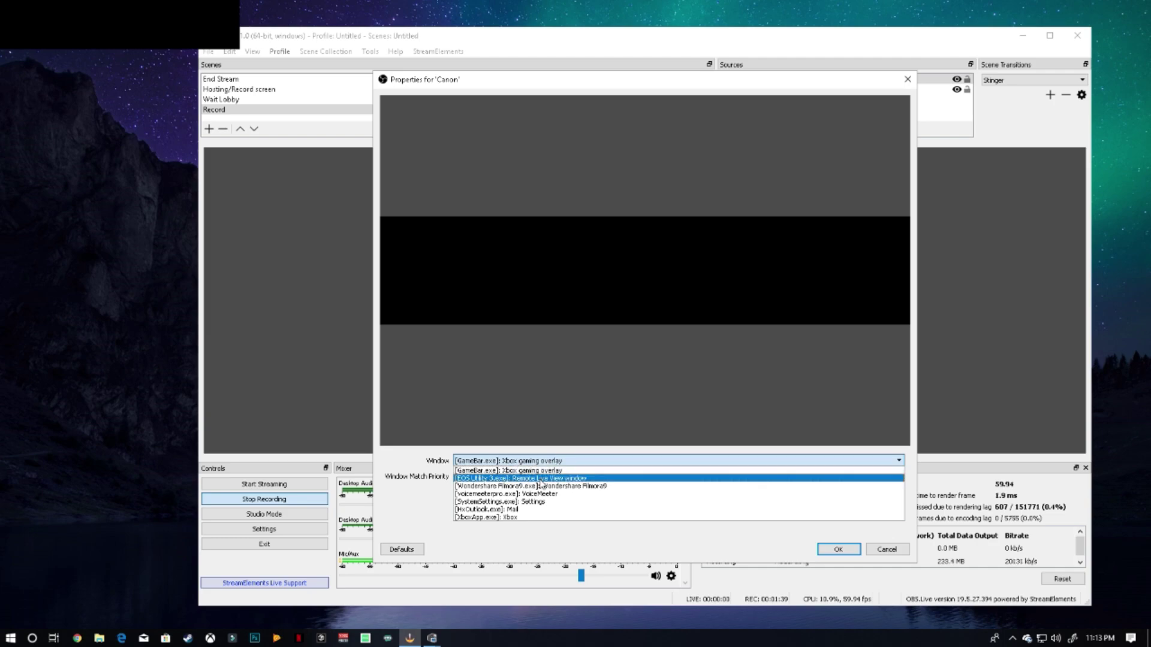
pyautogui.click(541, 480)
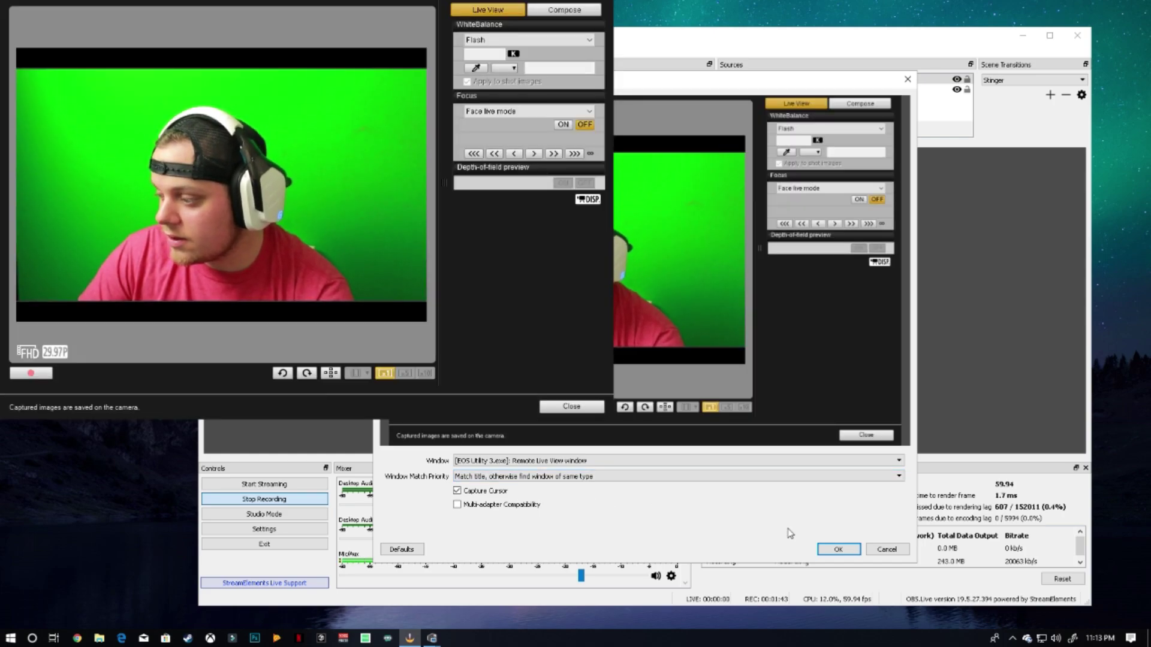
pyautogui.click(838, 549)
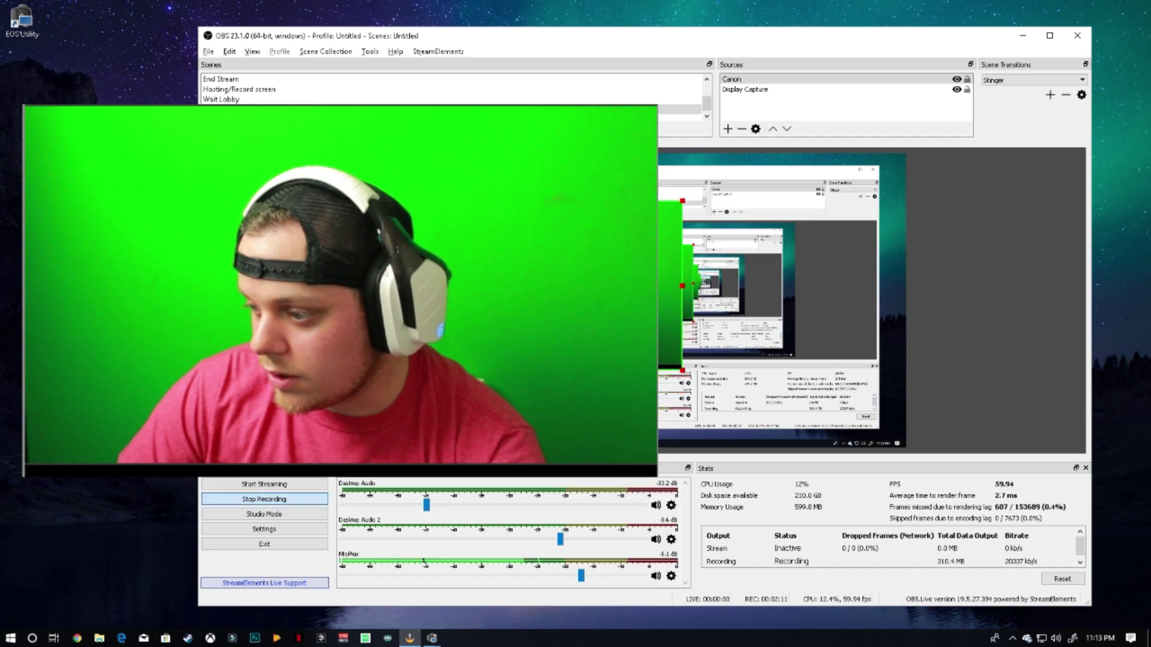
pyautogui.click(791, 285)
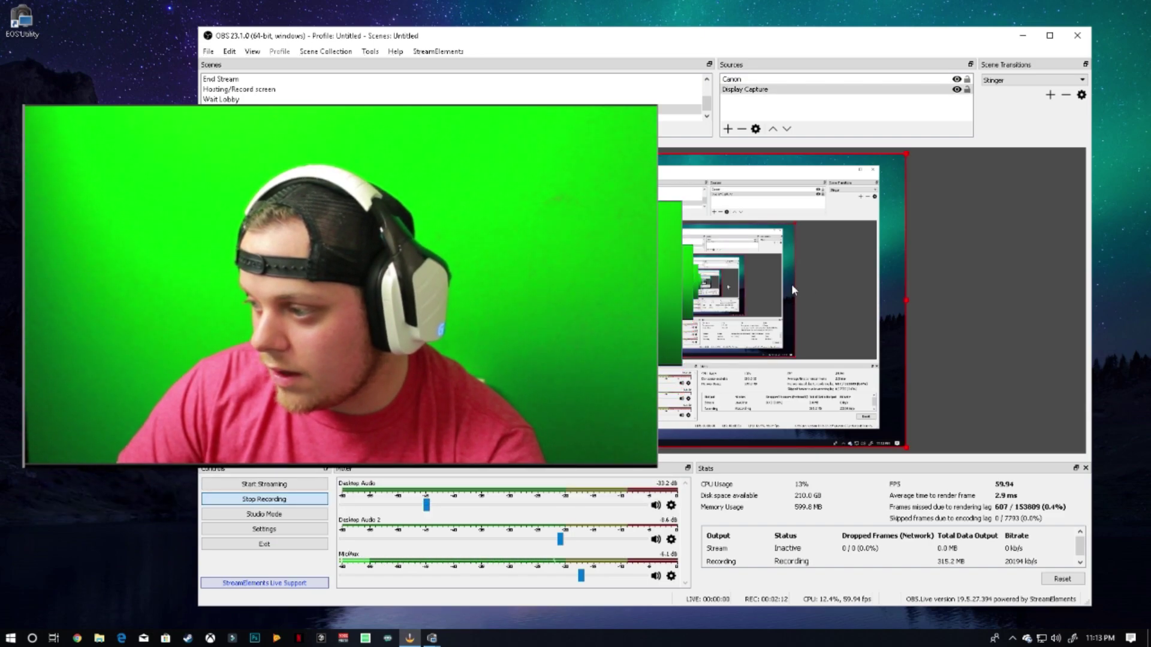
pyautogui.click(959, 289)
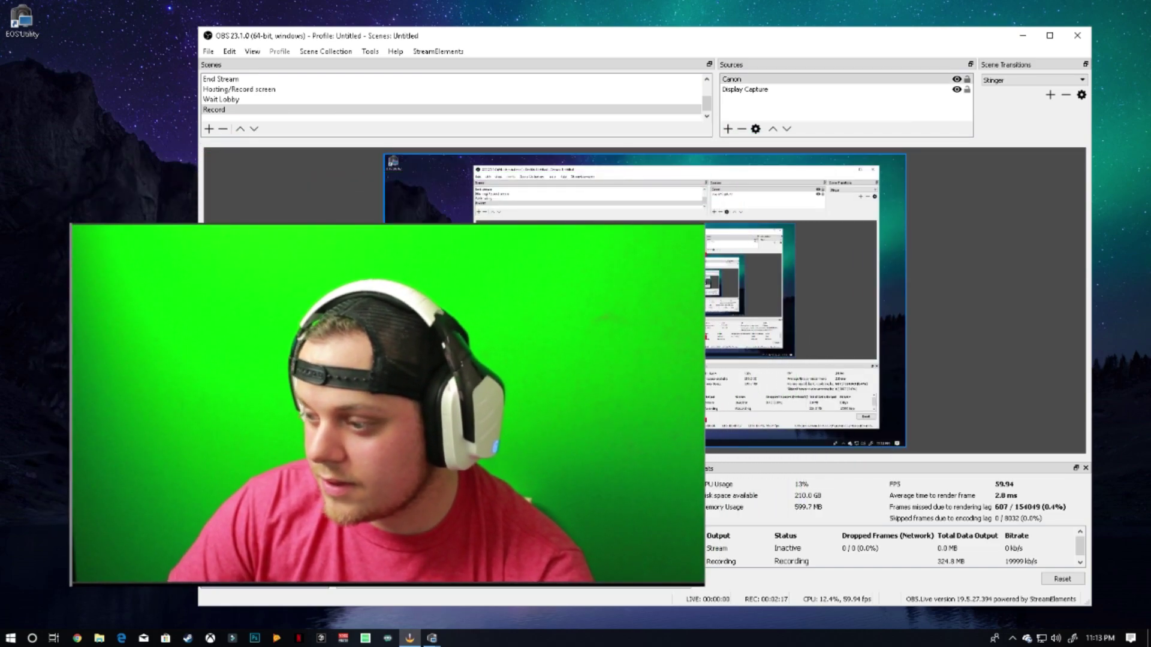
pyautogui.click(487, 215)
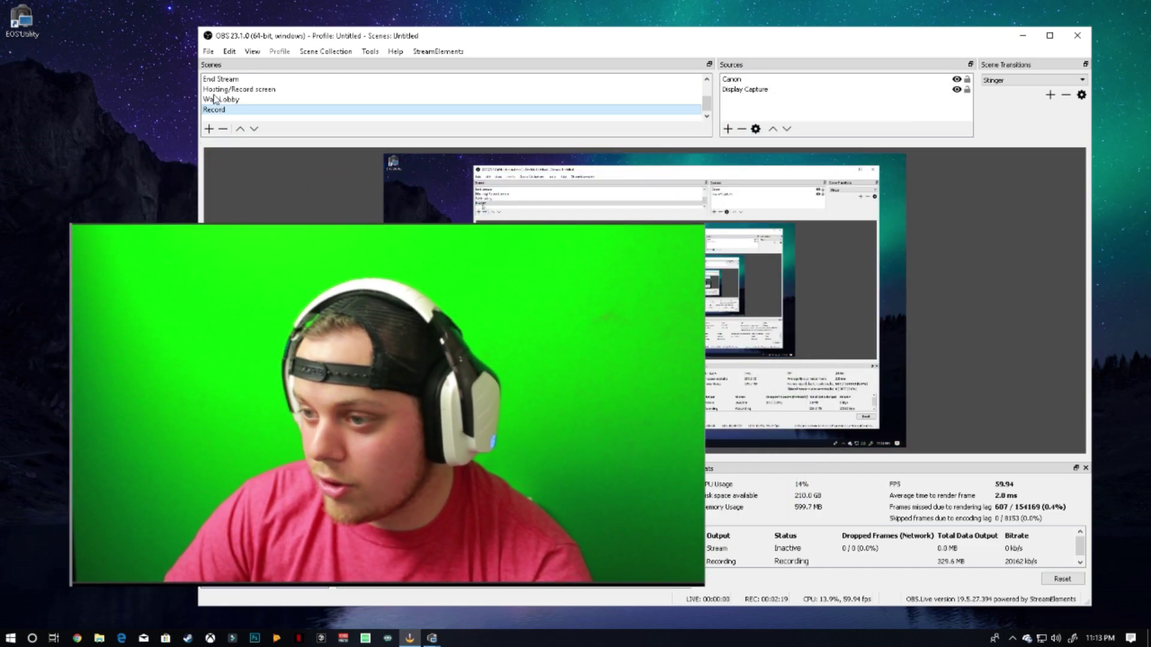